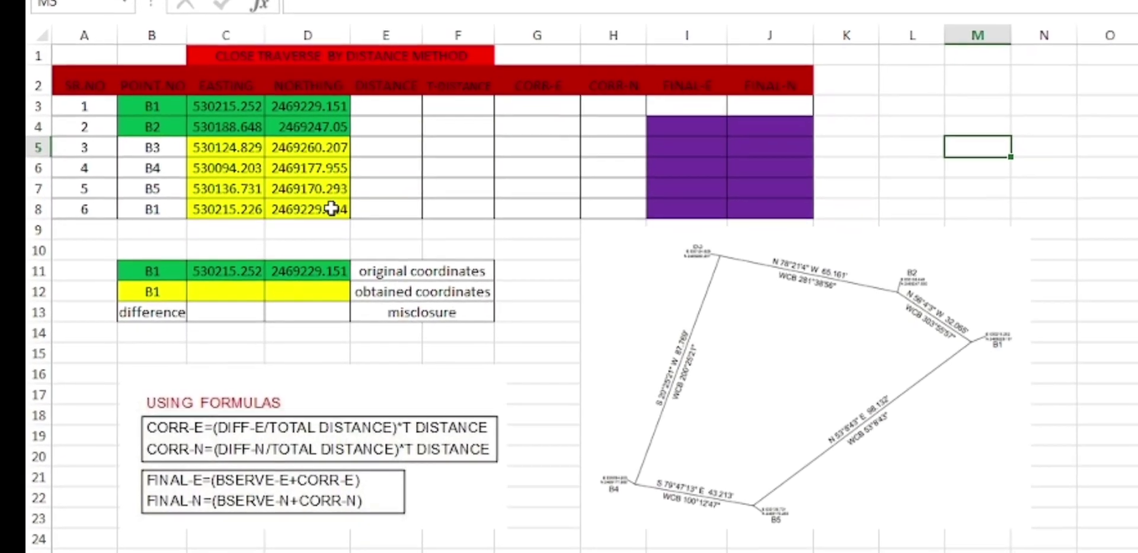
Copy the observed easting and northing of the last B1 row (C8:D8) into the obtained coordinates row at C12:D12
click(290, 230)
drag(278, 205, 241, 202)
key(ctrl+c)
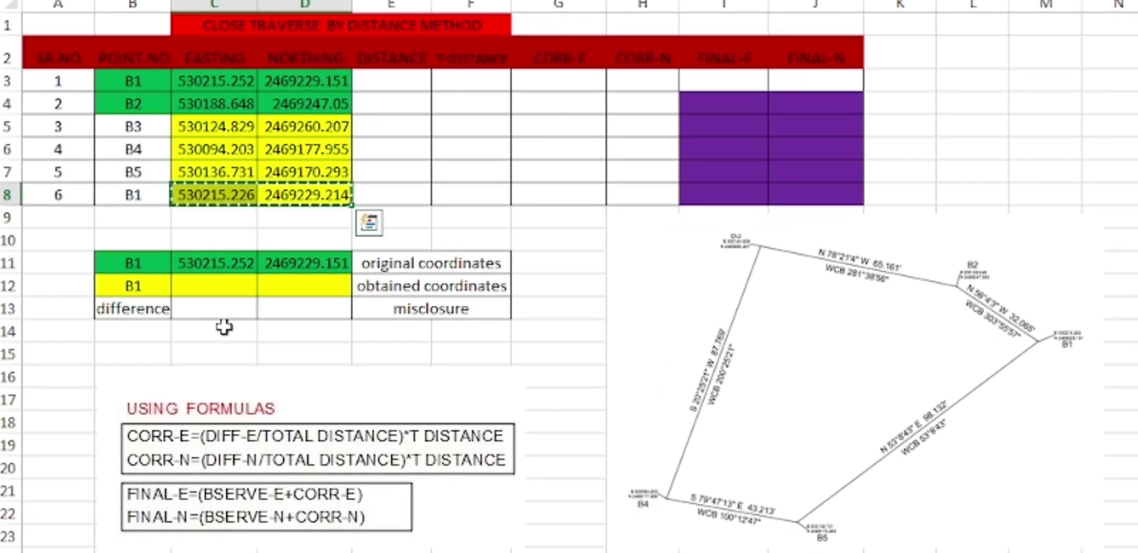
drag(223, 313, 264, 308)
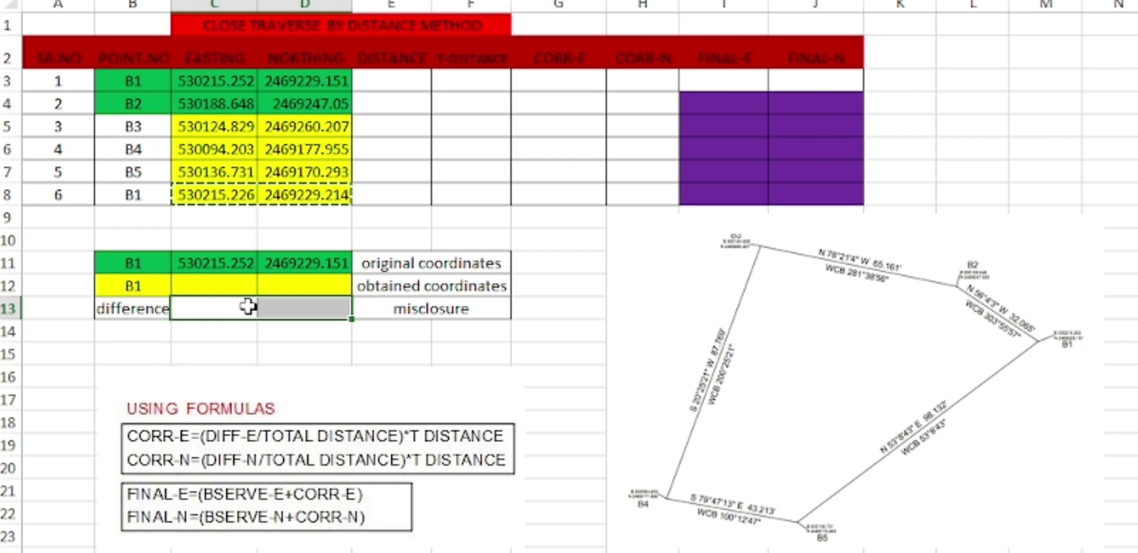
drag(208, 283, 275, 281)
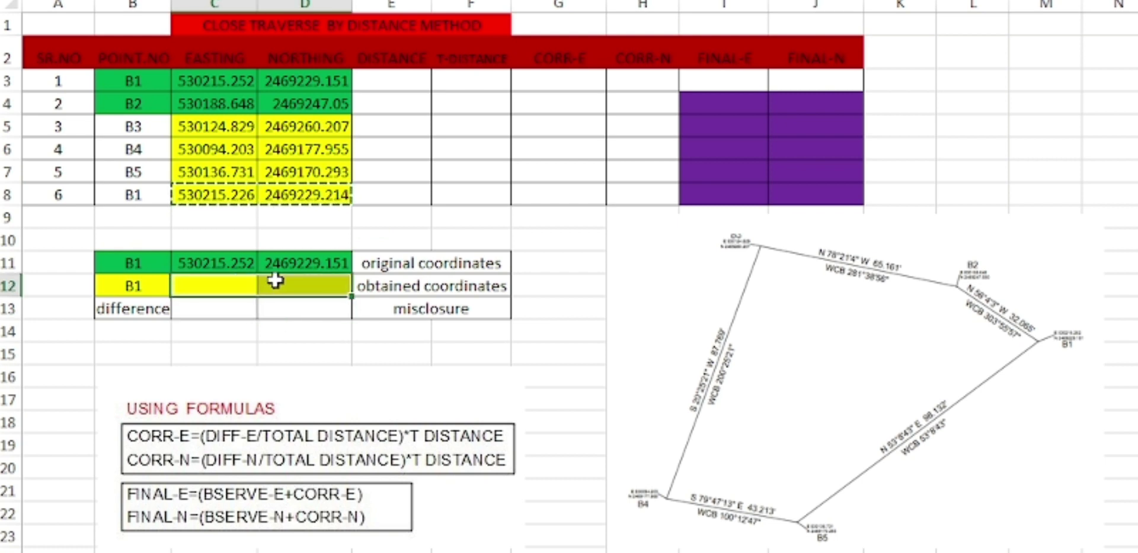
key(ctrl+v)
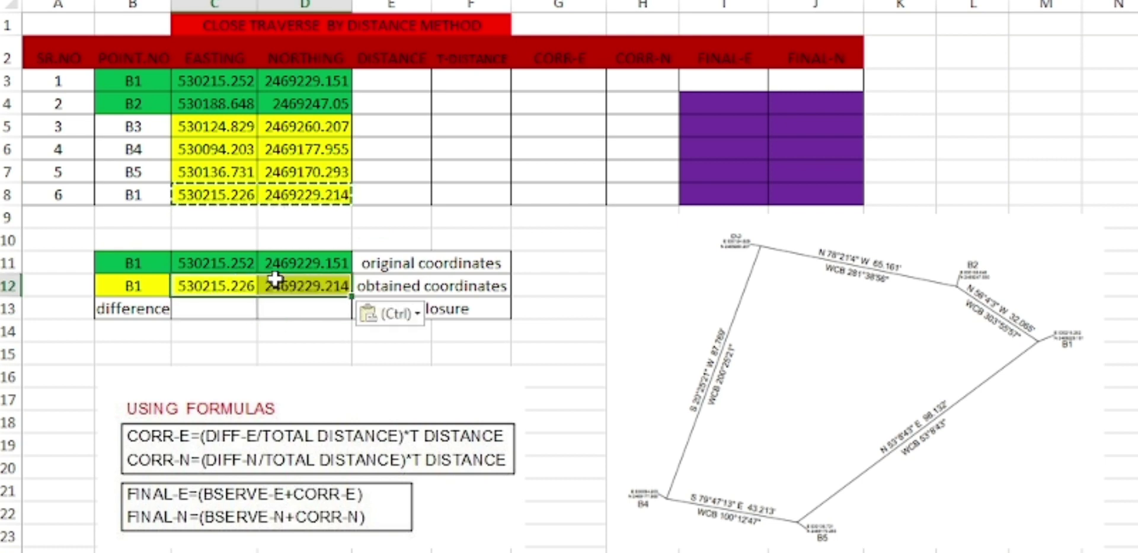
Calculate the easting difference in C13 as original minus obtained with =C11-C12
double_click(234, 308)
text(=)
click(214, 262)
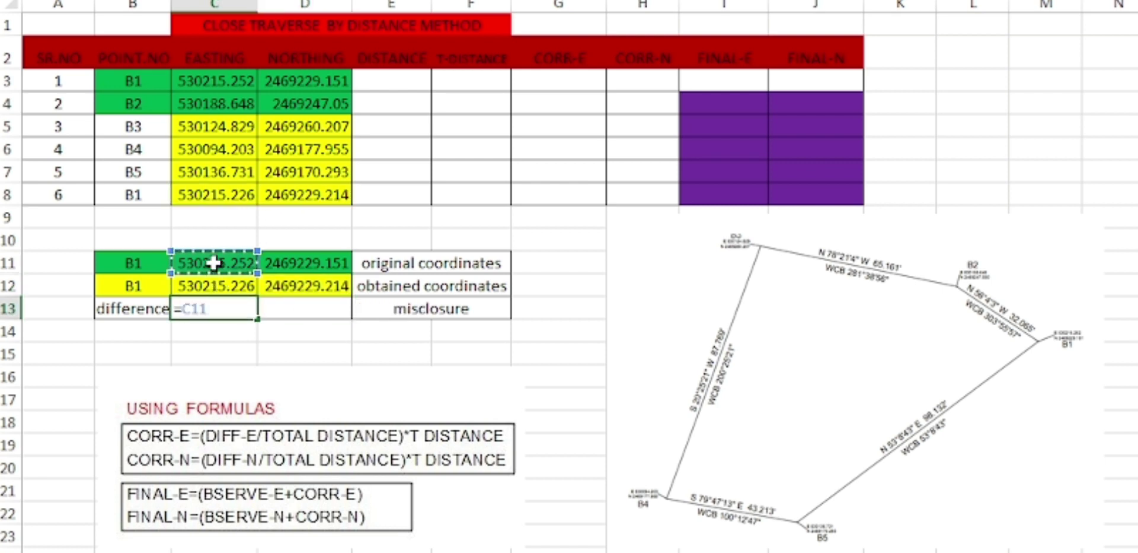
text(-)
click(222, 285)
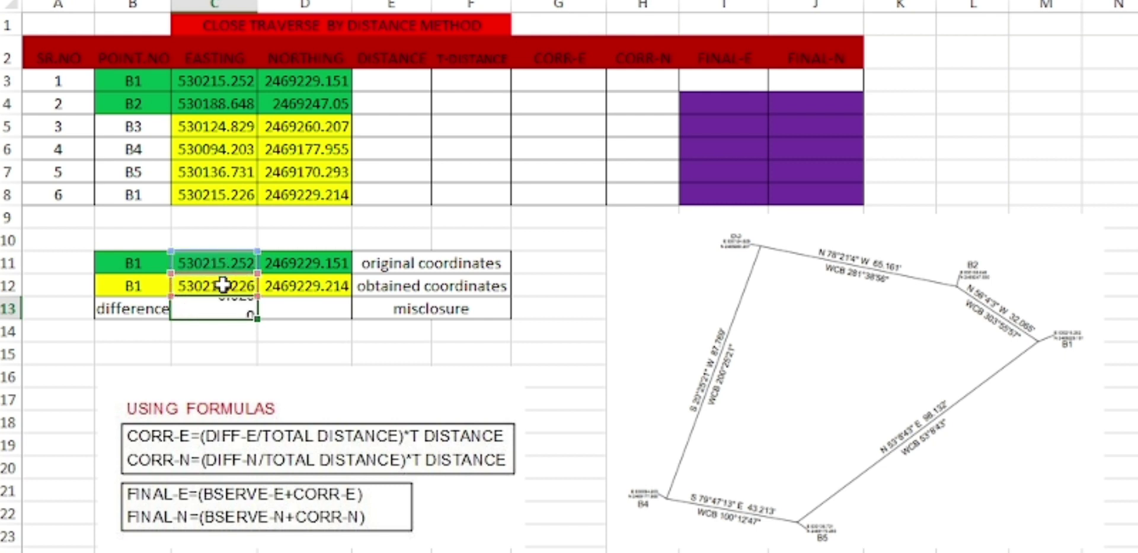
key(Return)
Calculate the northing difference in D13 as original minus obtained with =D11-D12
click(304, 309)
text(=)
click(299, 263)
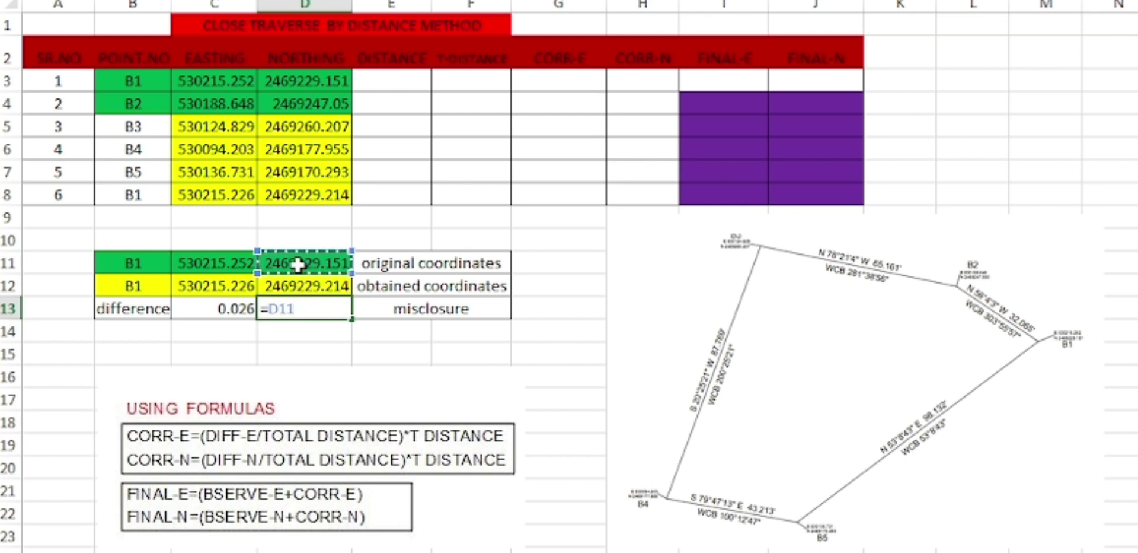
text(-)
click(300, 285)
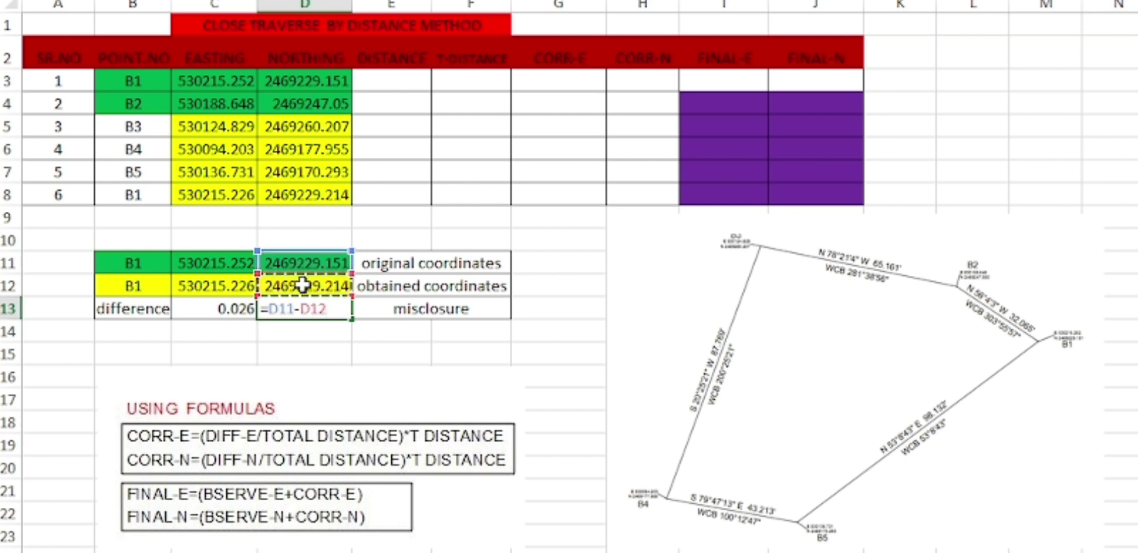
key(Return)
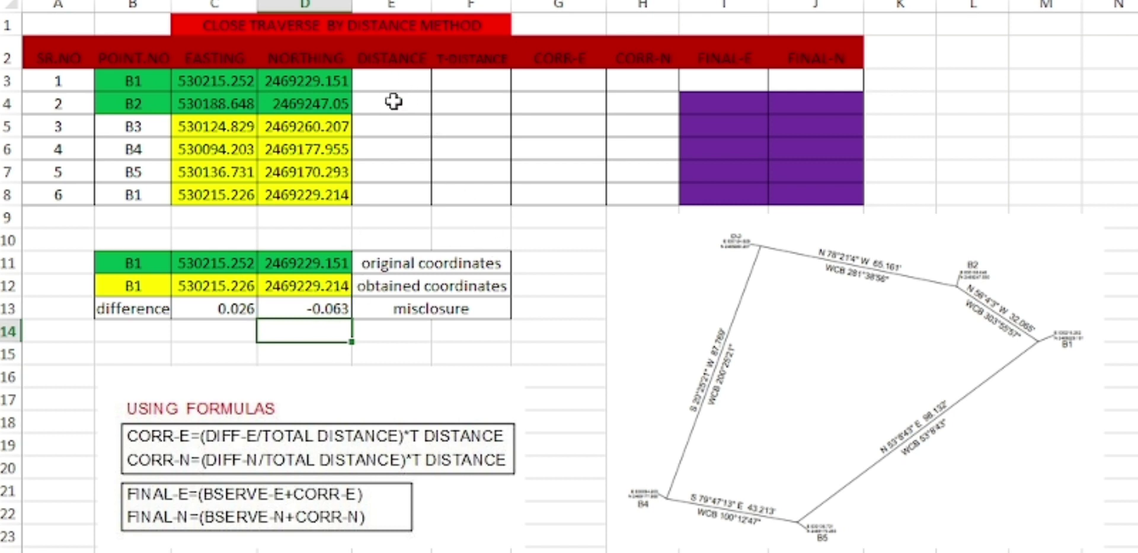
Calculate B2's distance in E4 with =SQRT((C4-C3)^2+(D4-D3)^2) and fill the formula down through E8
click(392, 83)
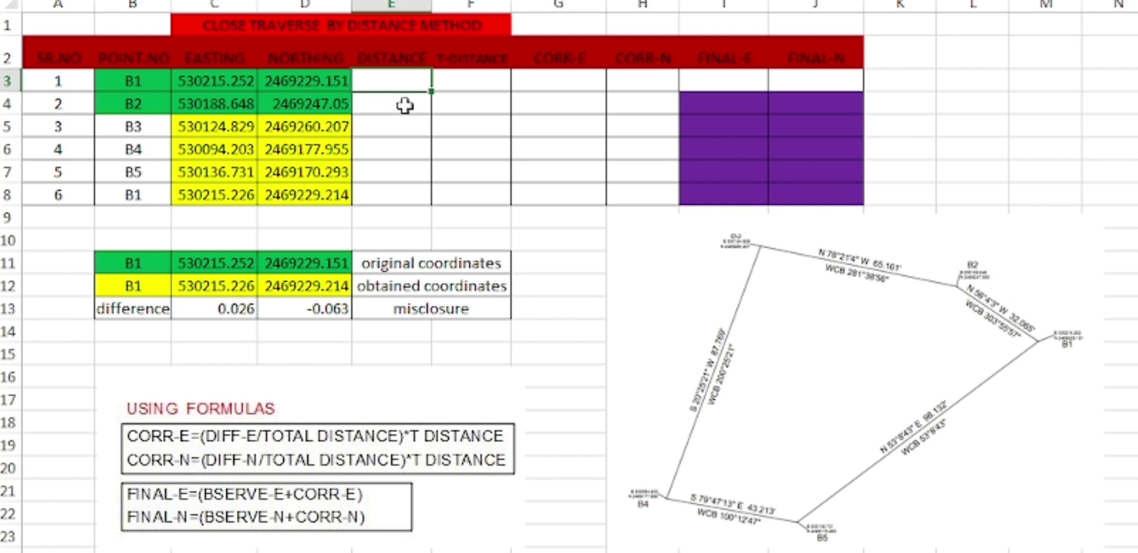
click(404, 102)
text(=sqrt)
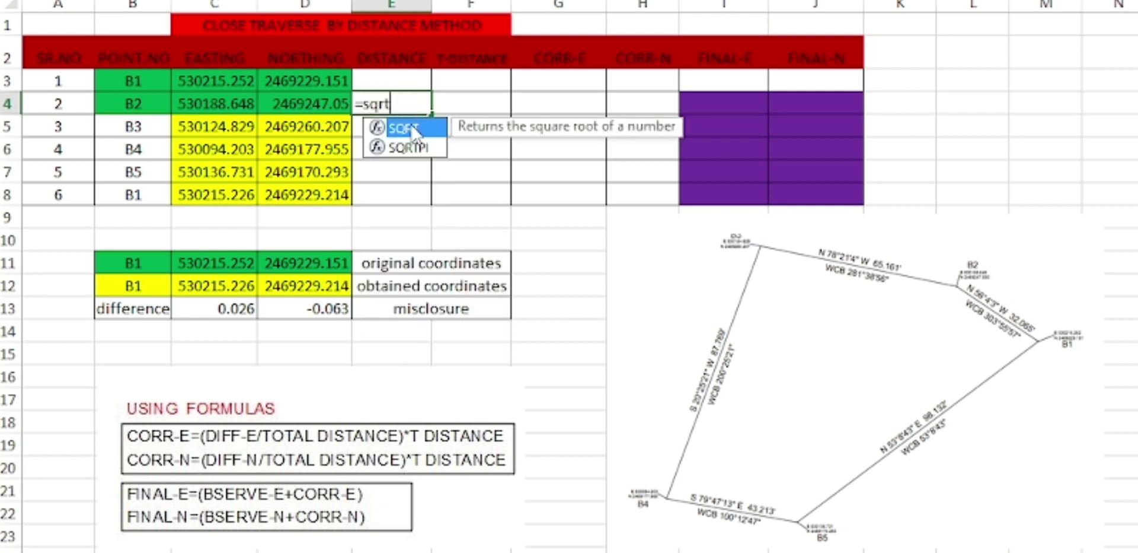
double_click(413, 129)
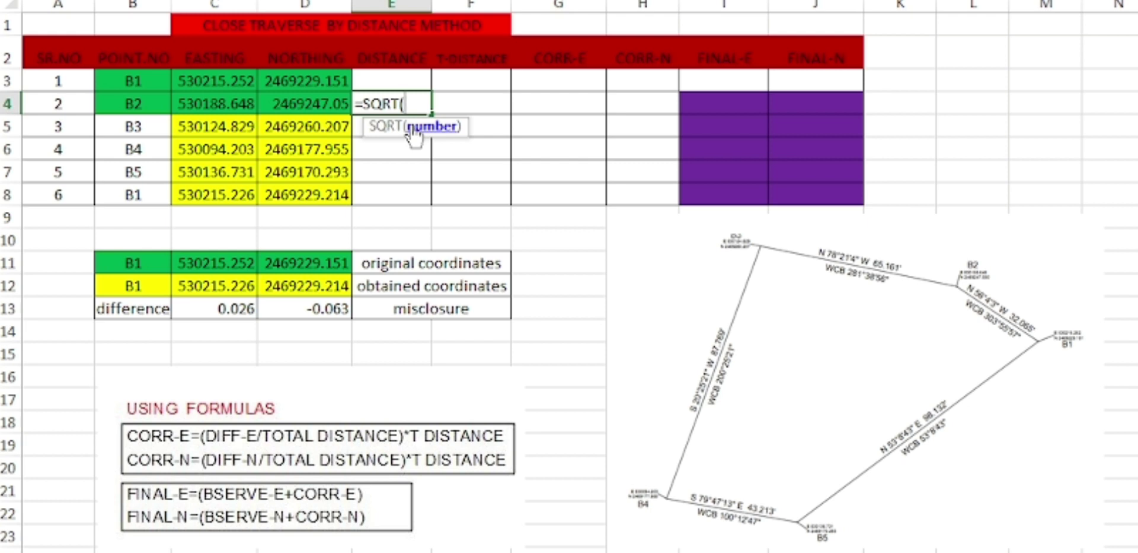
text(()
click(232, 105)
text(-)
click(223, 80)
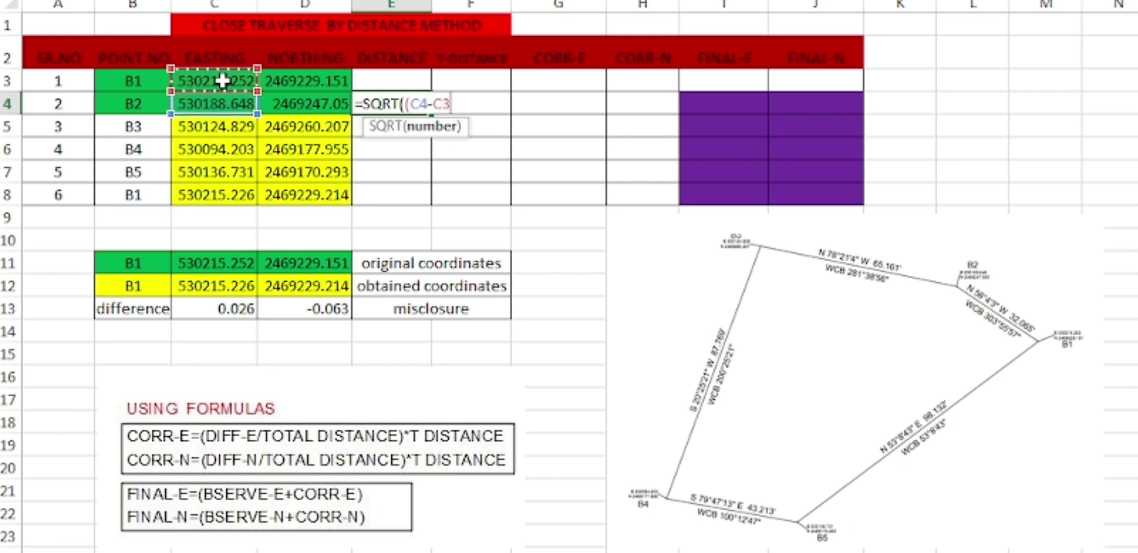
text()^2+)
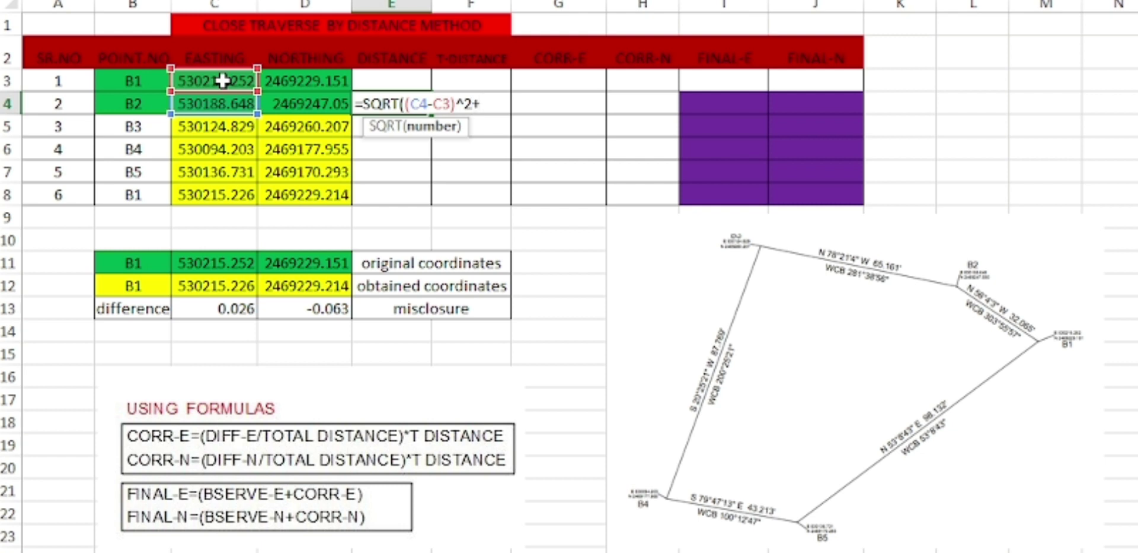
text(()
click(322, 102)
text(-)
click(324, 71)
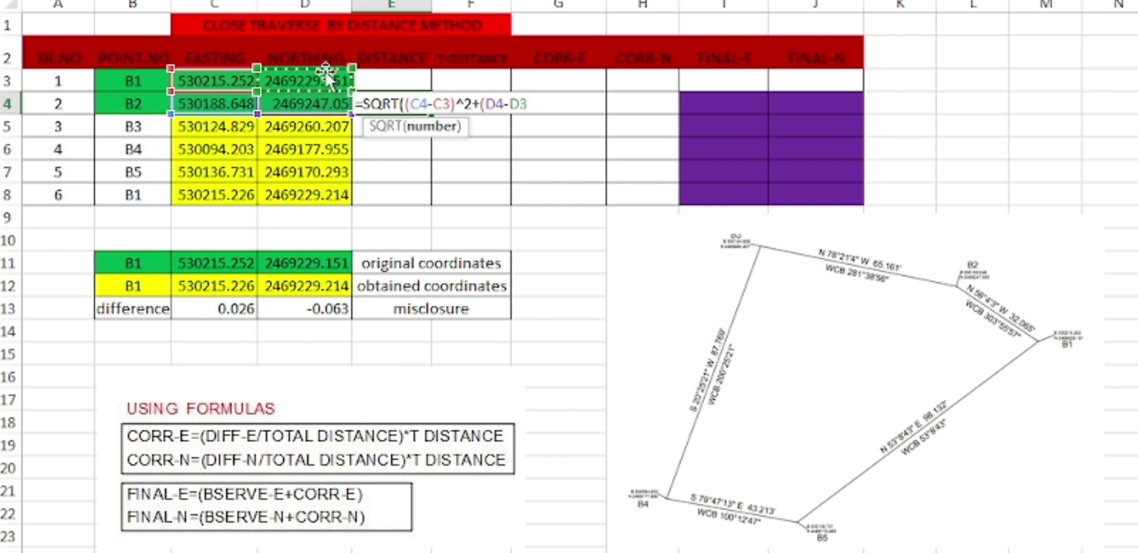
text()^2))
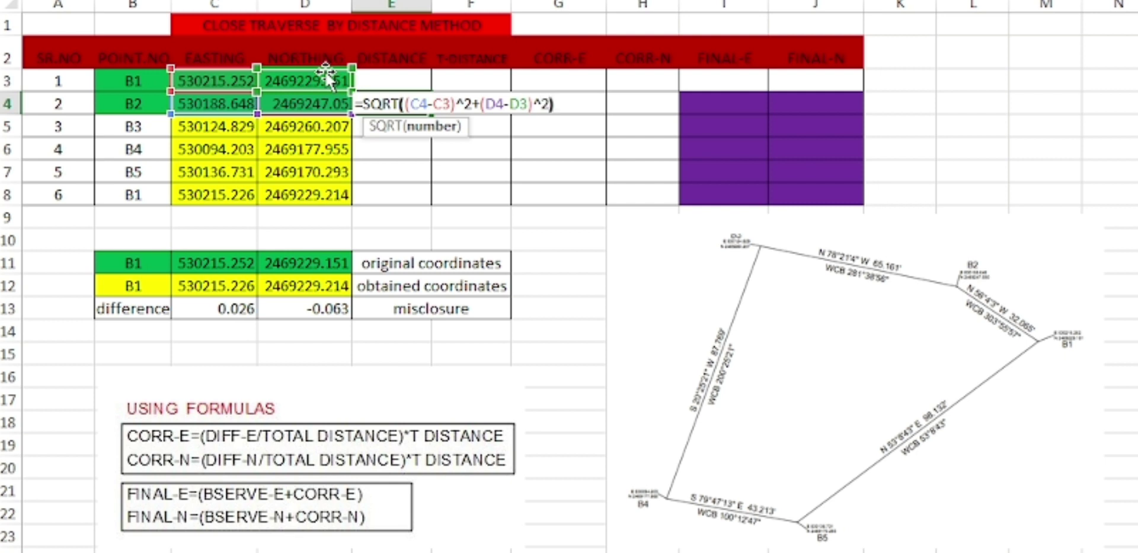
key(Return)
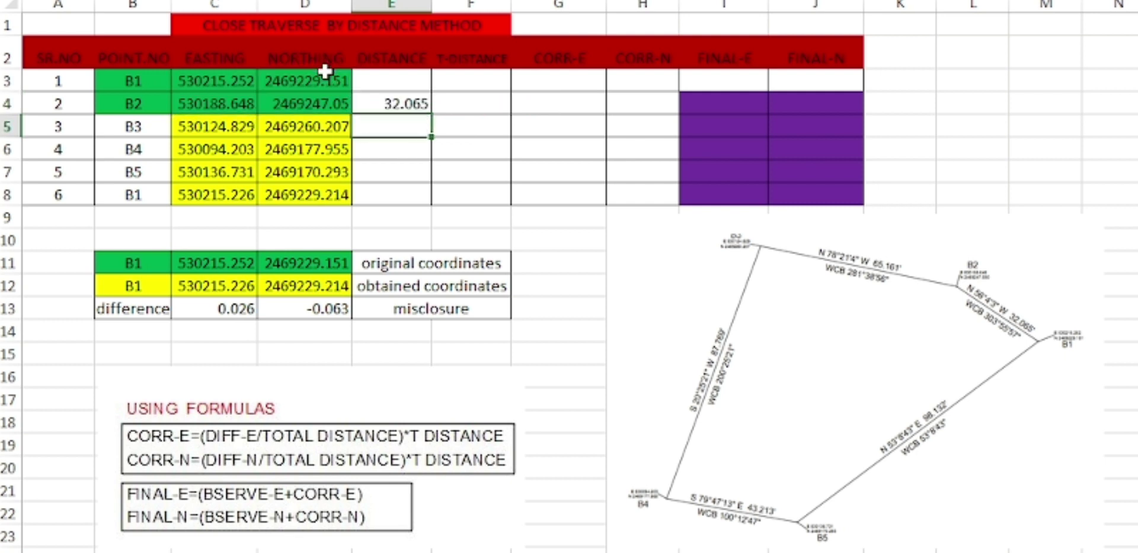
click(413, 104)
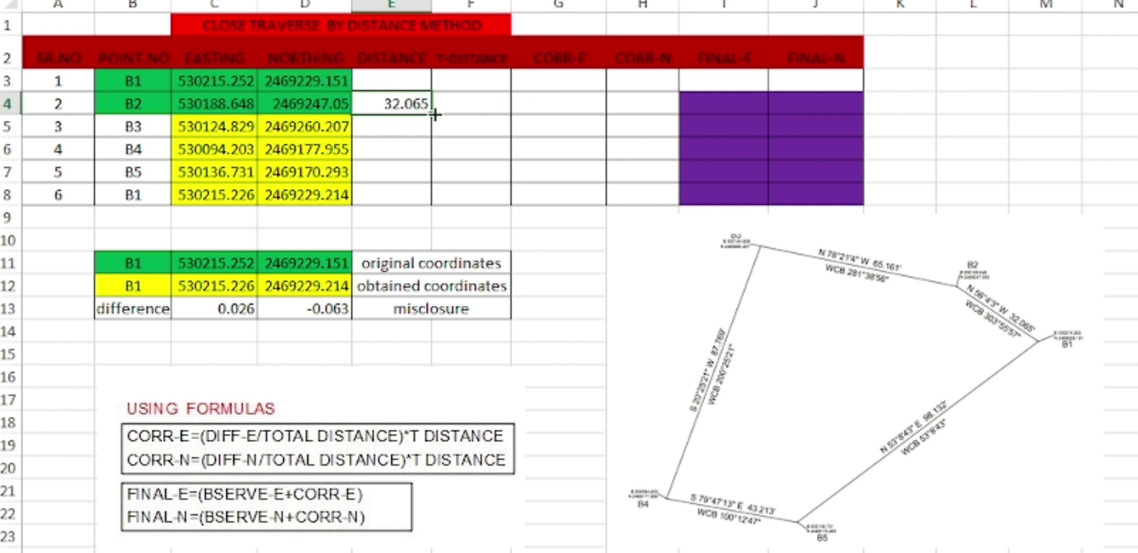
drag(431, 112, 424, 194)
click(458, 107)
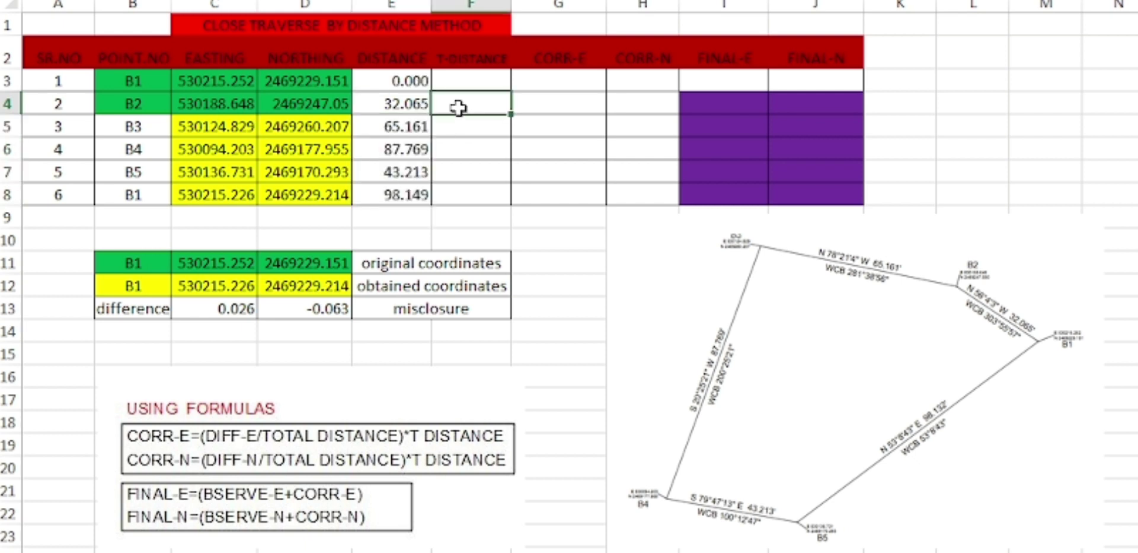
text(=)
click(418, 82)
text(+)
click(418, 103)
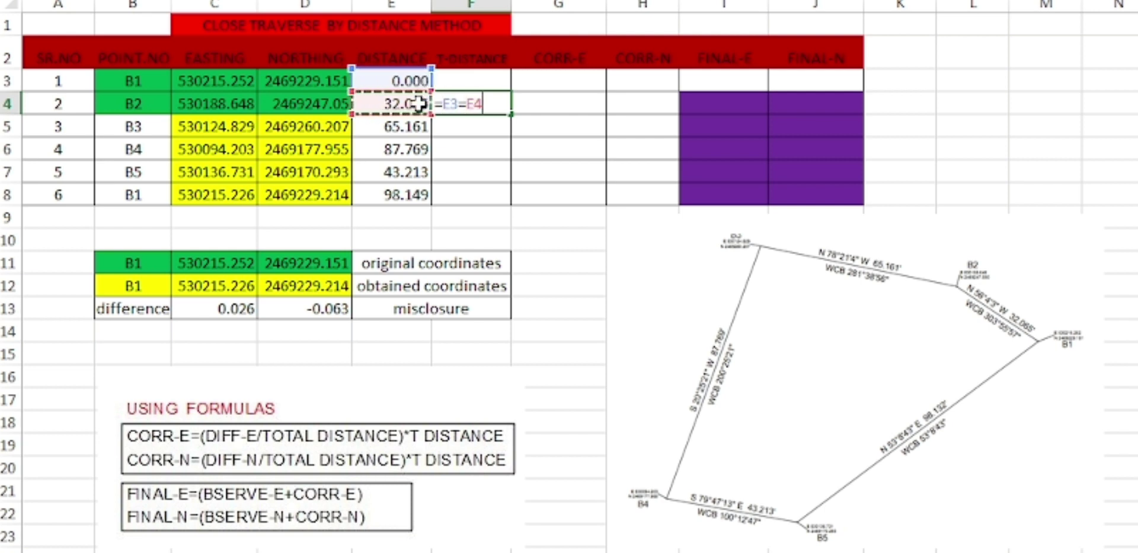
key(Return)
click(461, 102)
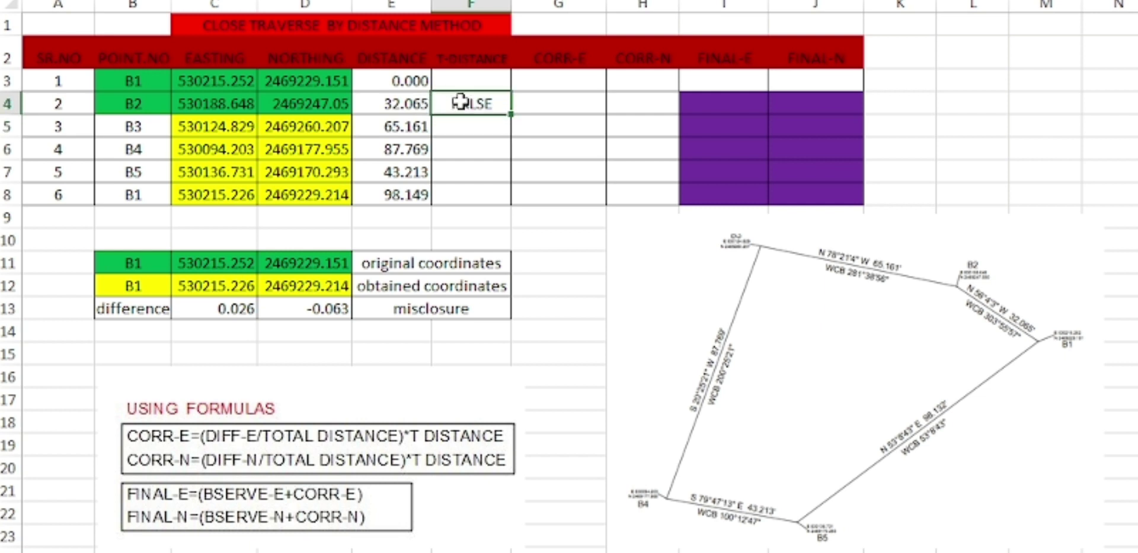
key(Delete)
Enter =E3+E4 as B2's T-DISTANCE in F4 and fill the formula down through F8
double_click(475, 107)
text(=)
click(399, 83)
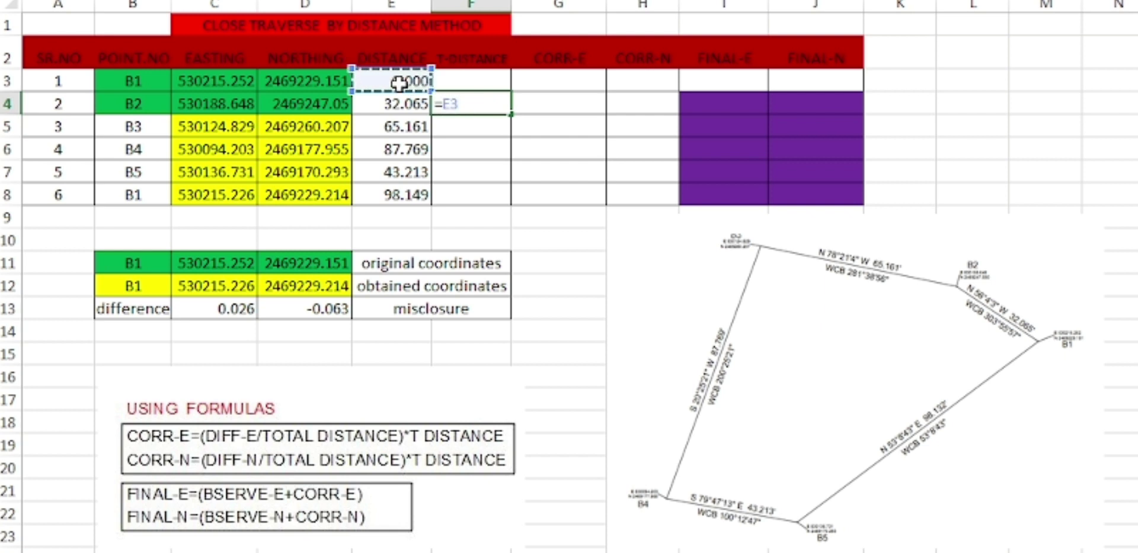
text(+)
click(408, 105)
key(Return)
click(483, 101)
drag(512, 114, 514, 206)
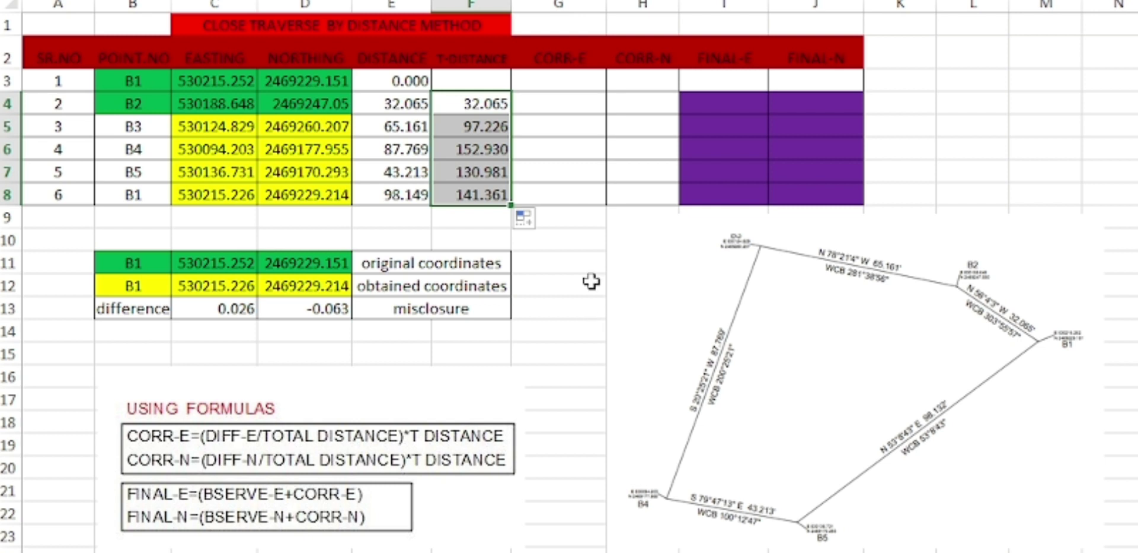
Calculate B2's CORR-E in G4 with =($C$13/$F$8)*F4 and fill the formula down through G8
click(568, 101)
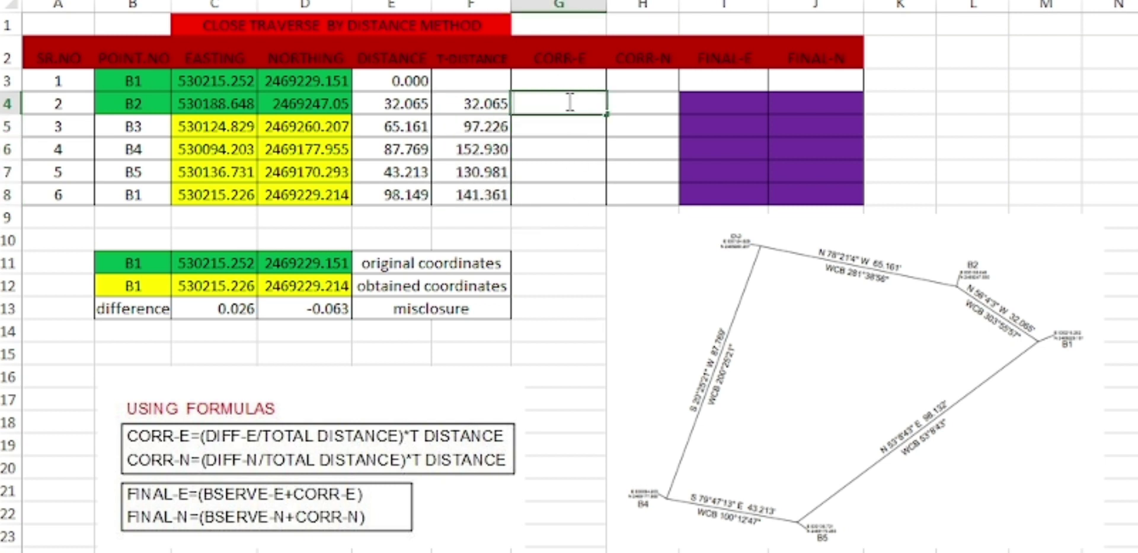
text(=)
click(231, 311)
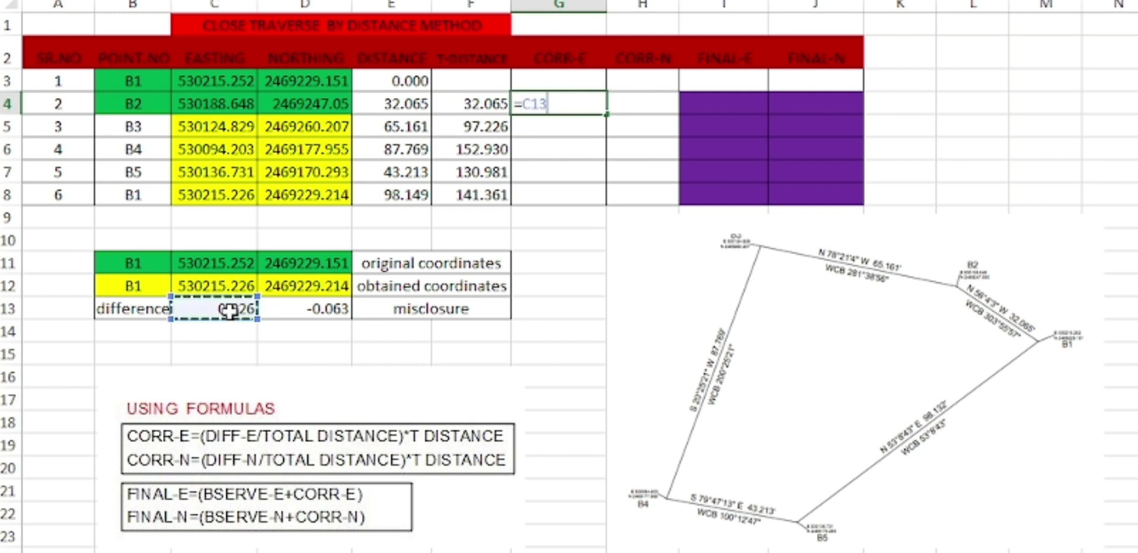
text(/)
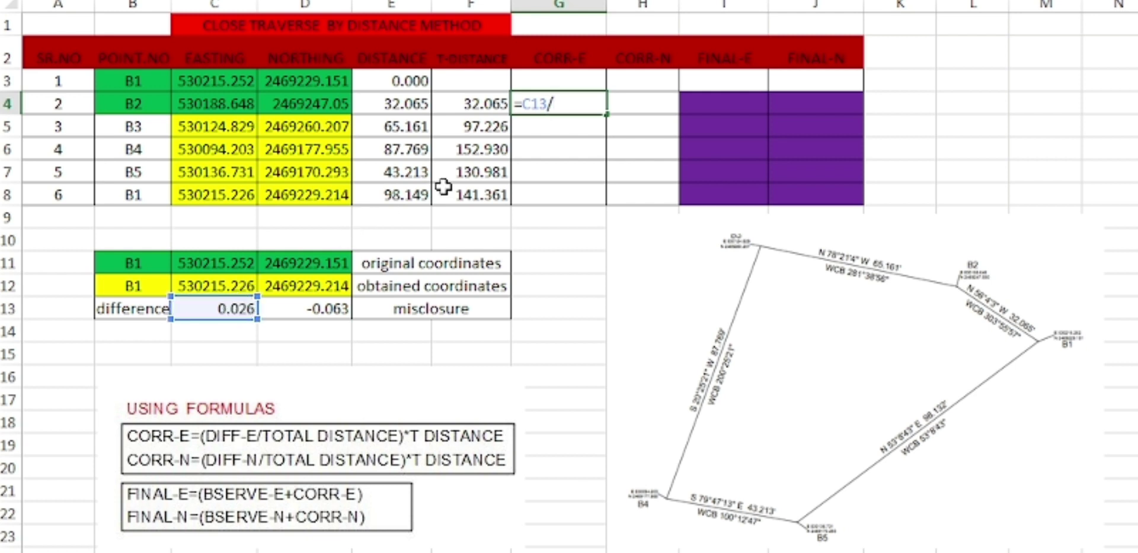
click(479, 196)
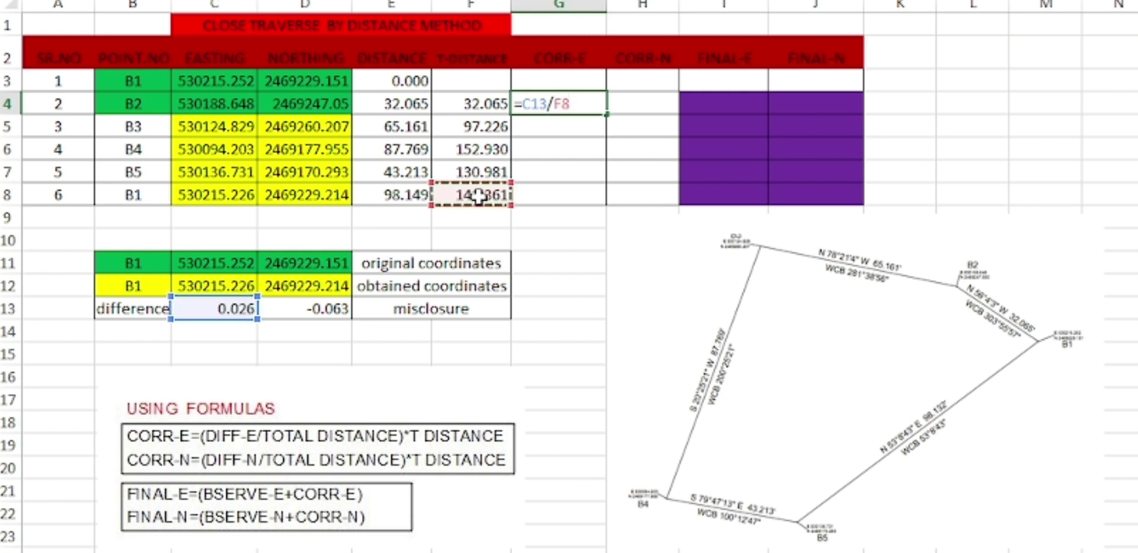
key(F2)
text(()
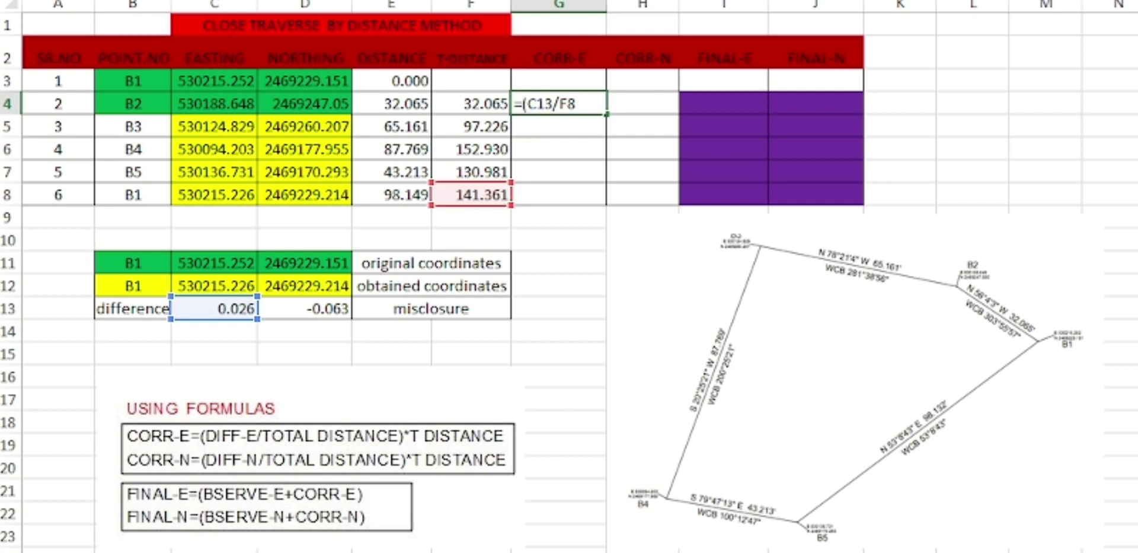
text($C)
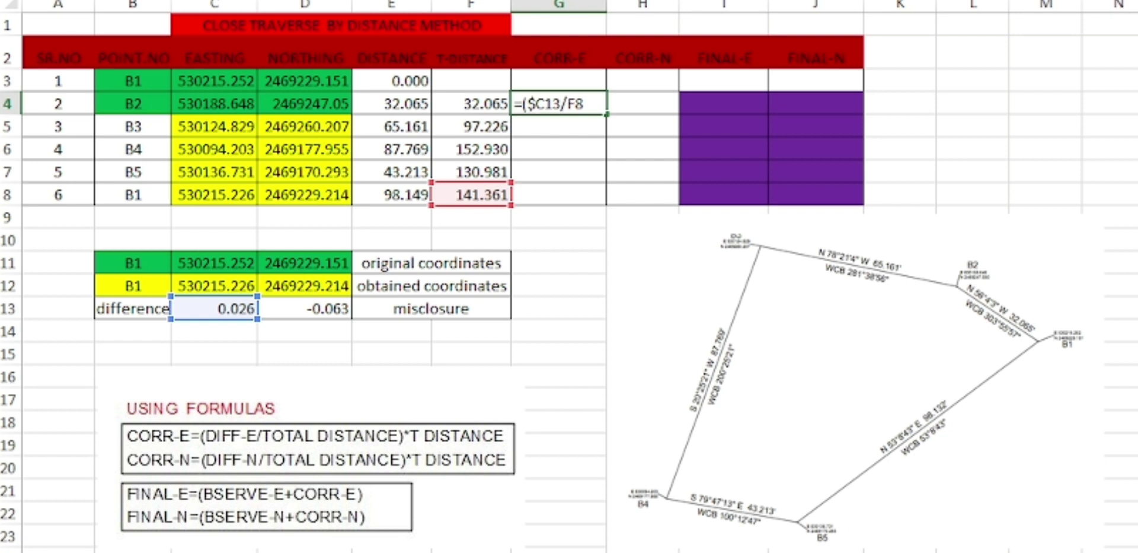
text($13/$F)
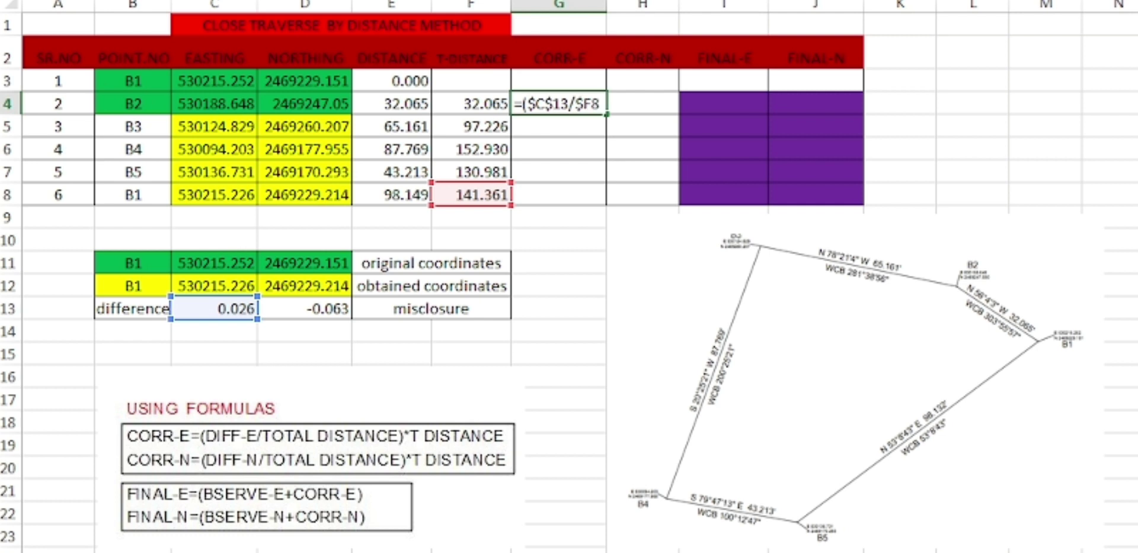
text($8)*)
click(477, 107)
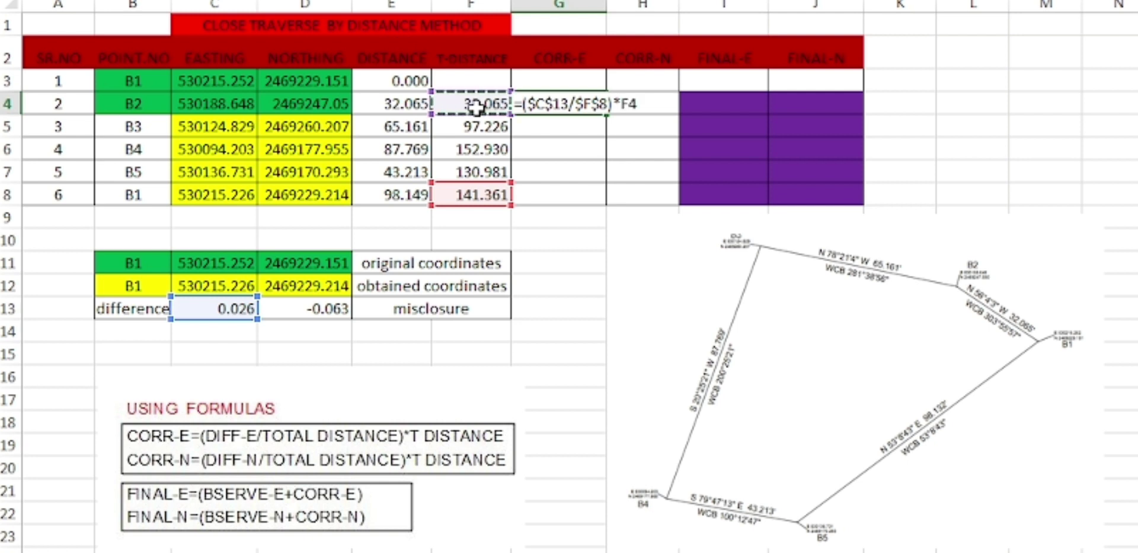
key(Return)
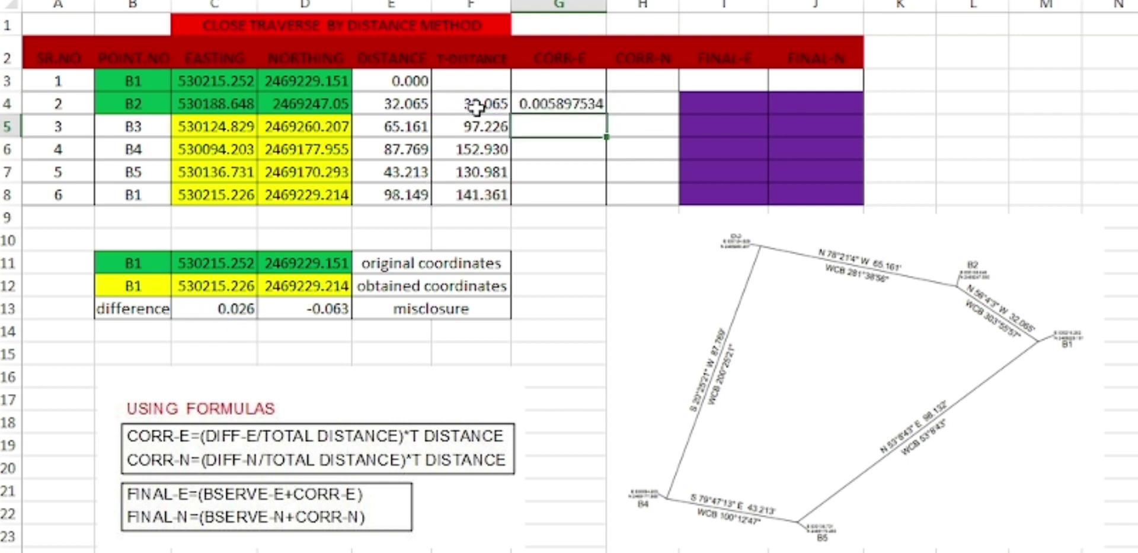
click(577, 100)
drag(606, 112, 599, 196)
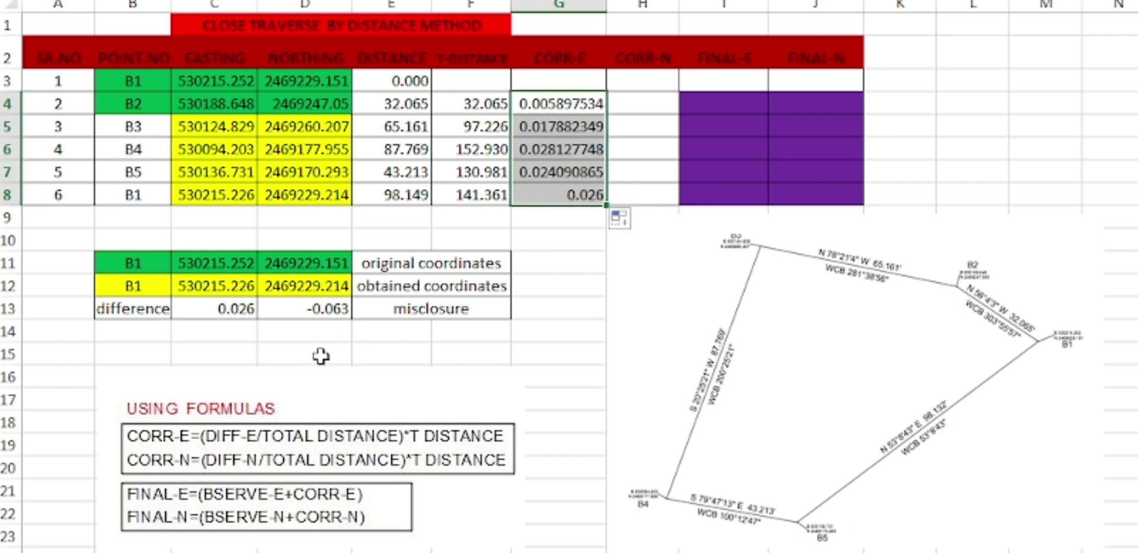
Calculate B2's CORR-N in H4 with =($D$13/$F$8)*F4 and fill the formula down through H8
click(636, 104)
text(=)
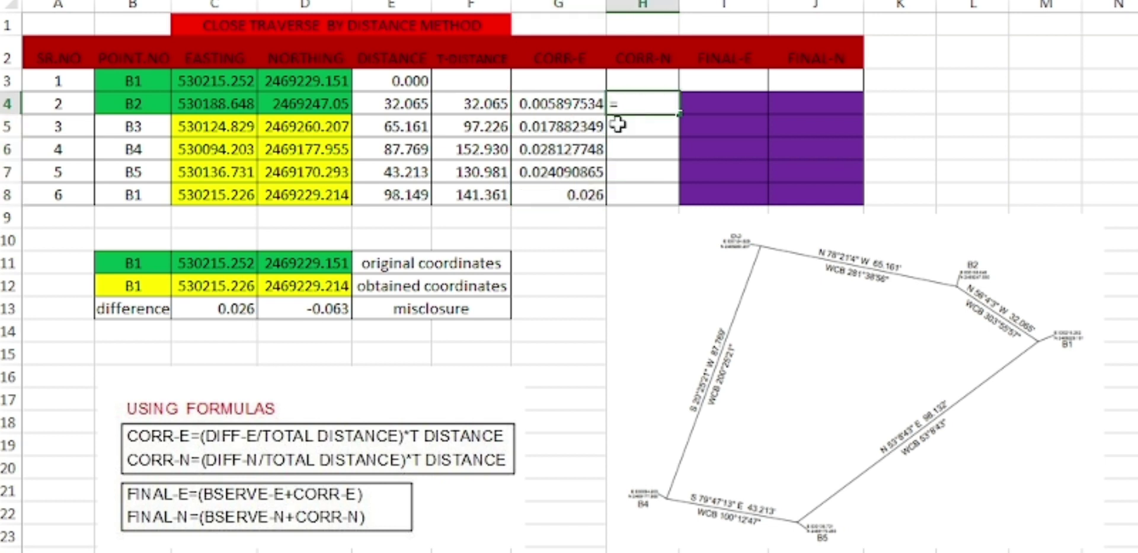
click(329, 307)
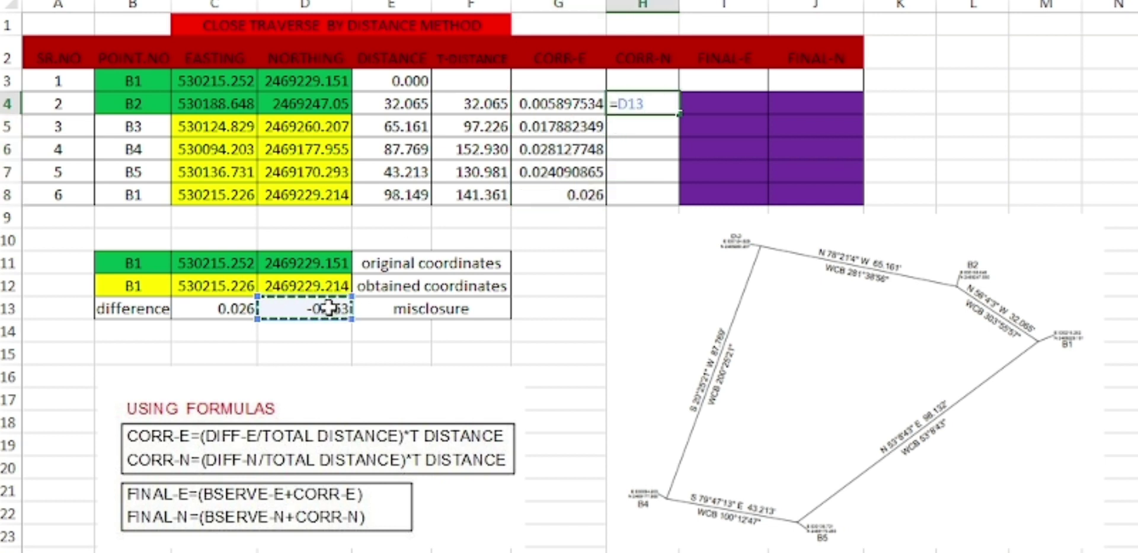
text(/)
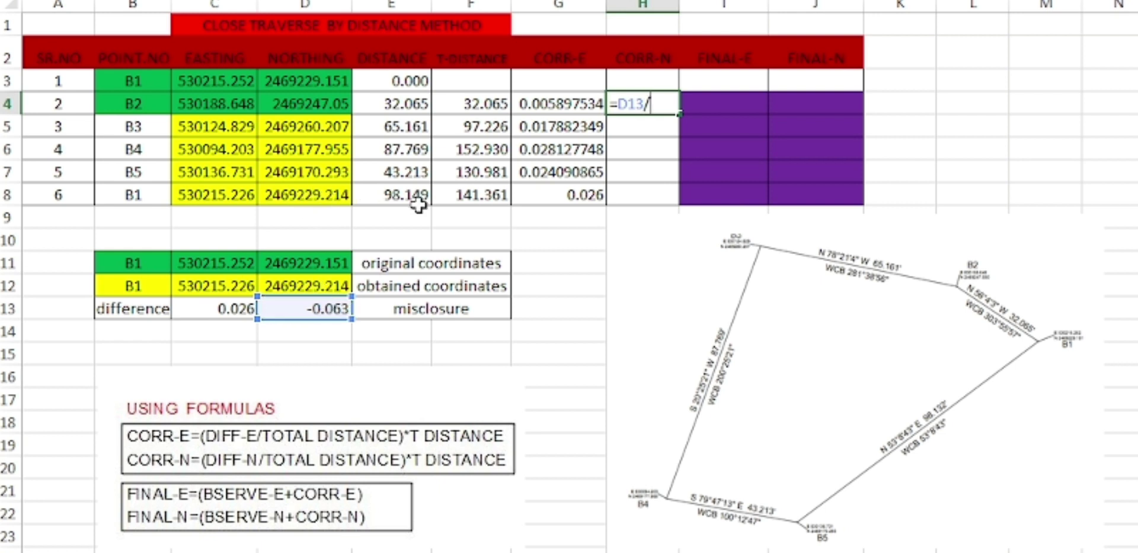
click(473, 194)
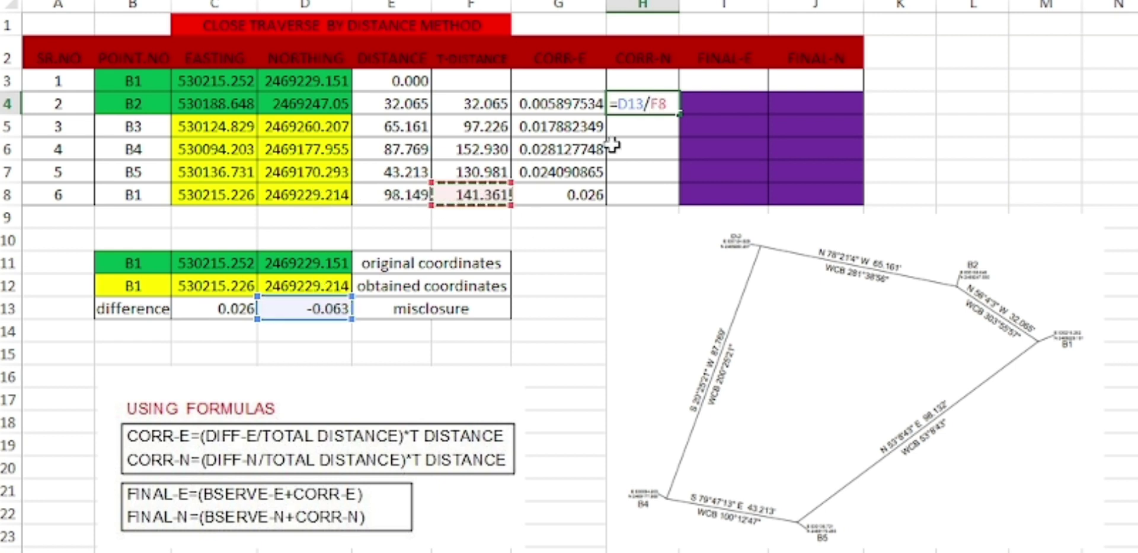
key(F2)
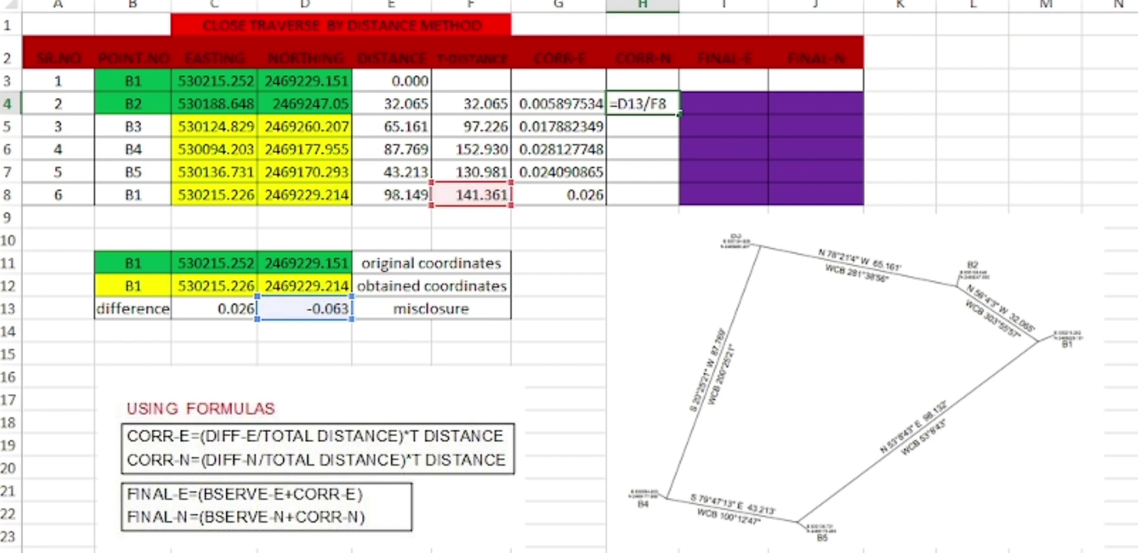
text(($D)
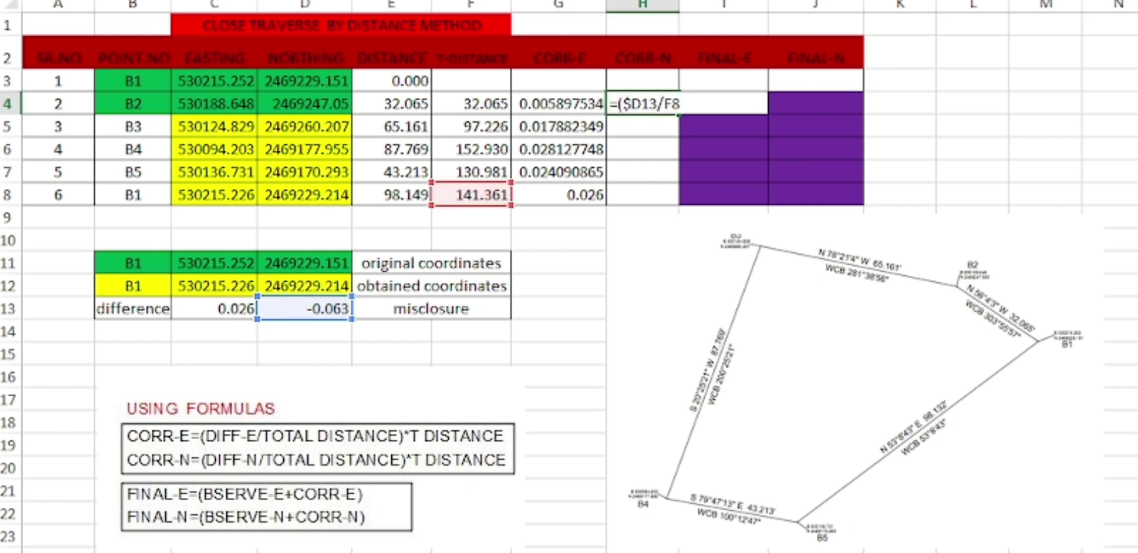
text($13/$F$8)*)
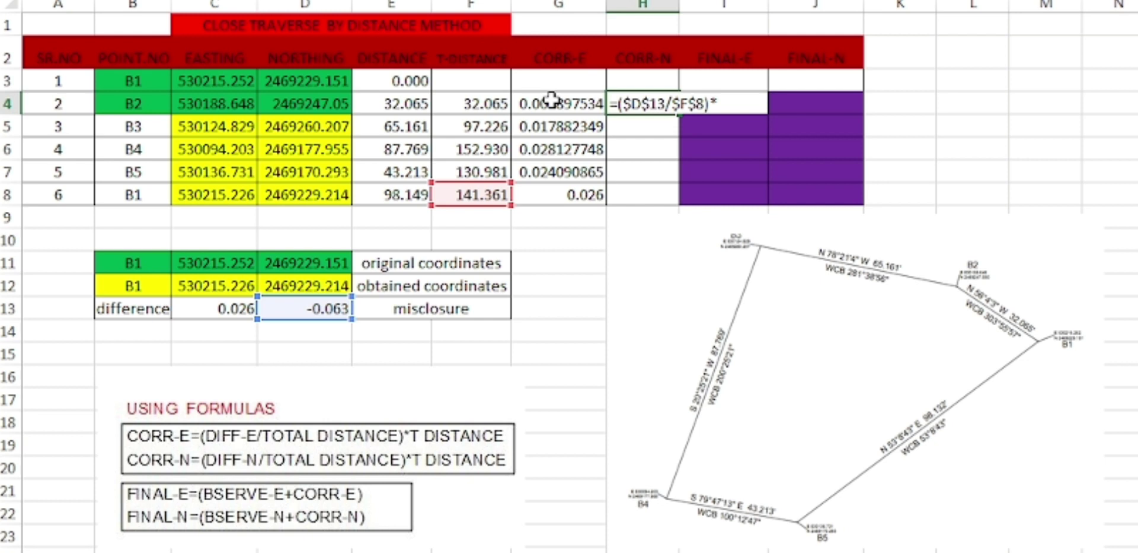
click(478, 103)
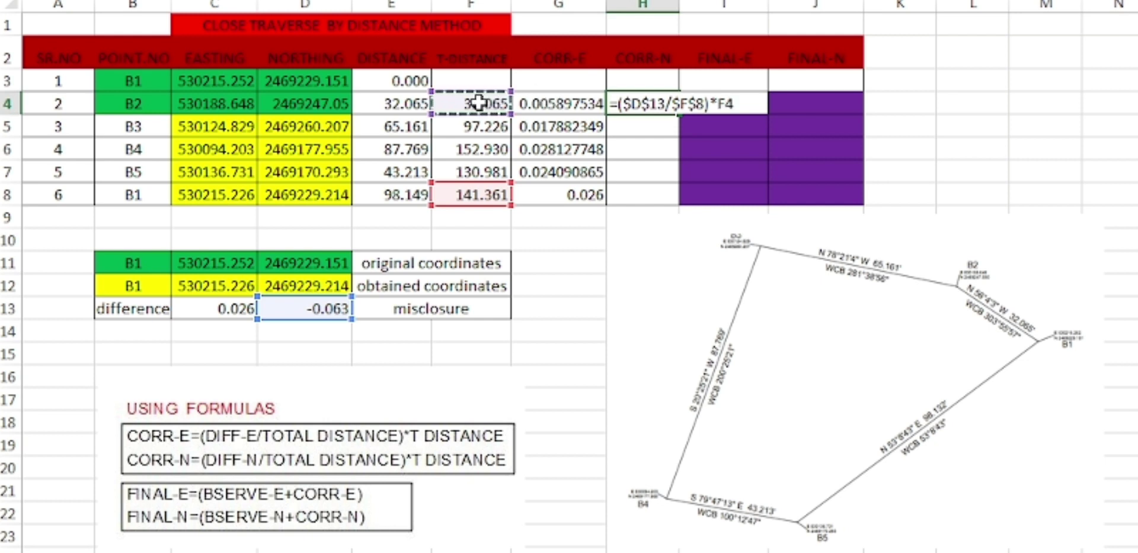
key(Return)
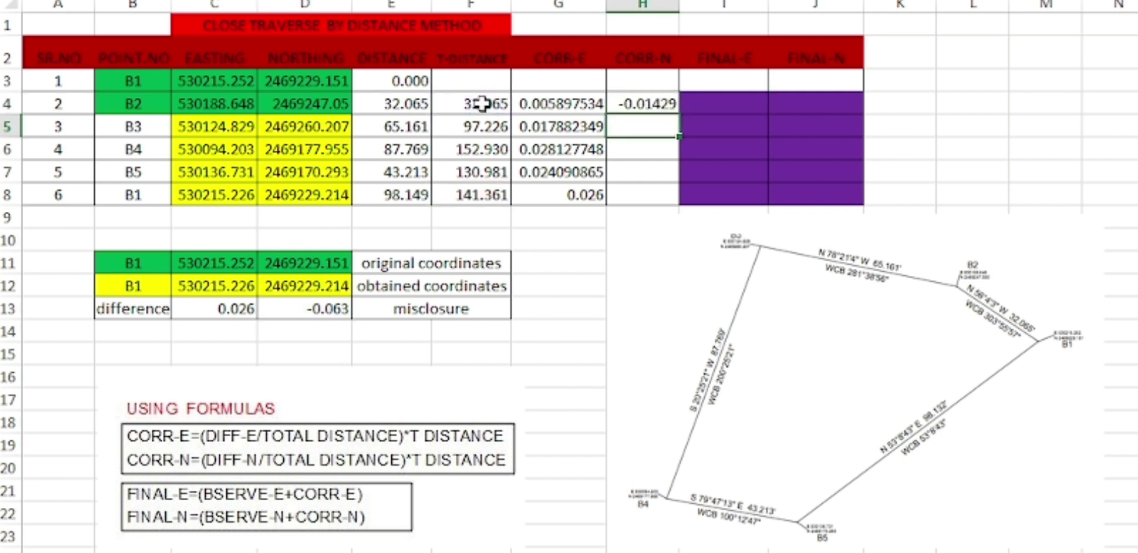
click(652, 103)
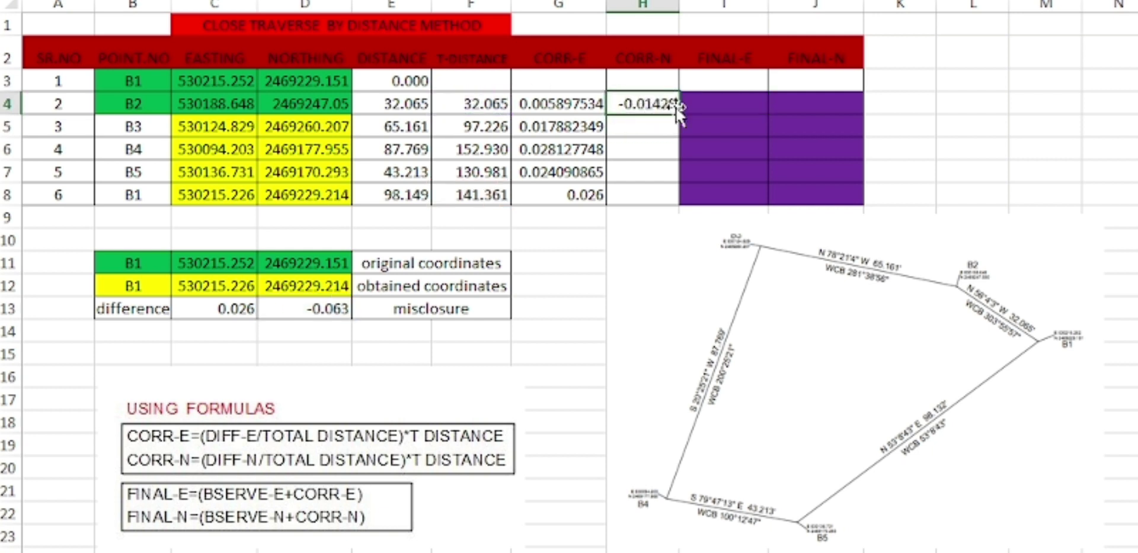
drag(681, 114, 678, 200)
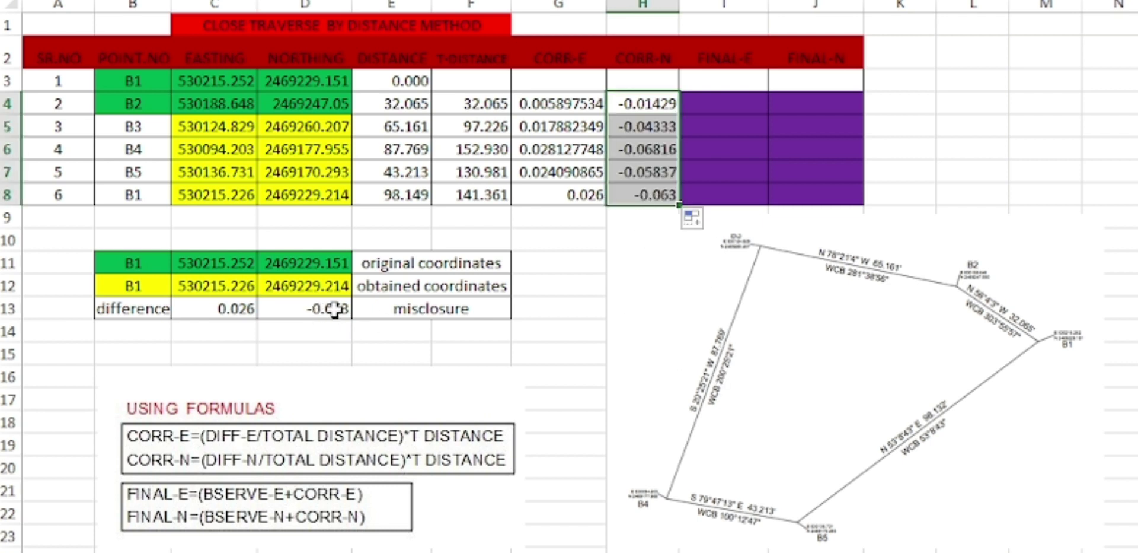
Calculate B2's FINAL-E in I4 with =C4+G4 and fill the formula down through I8
click(720, 100)
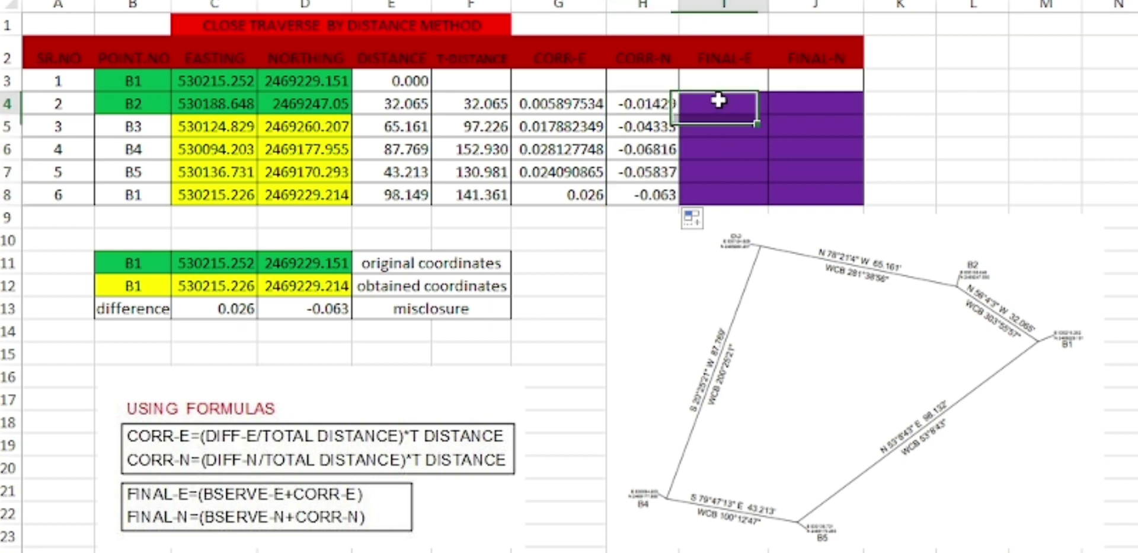
text(=)
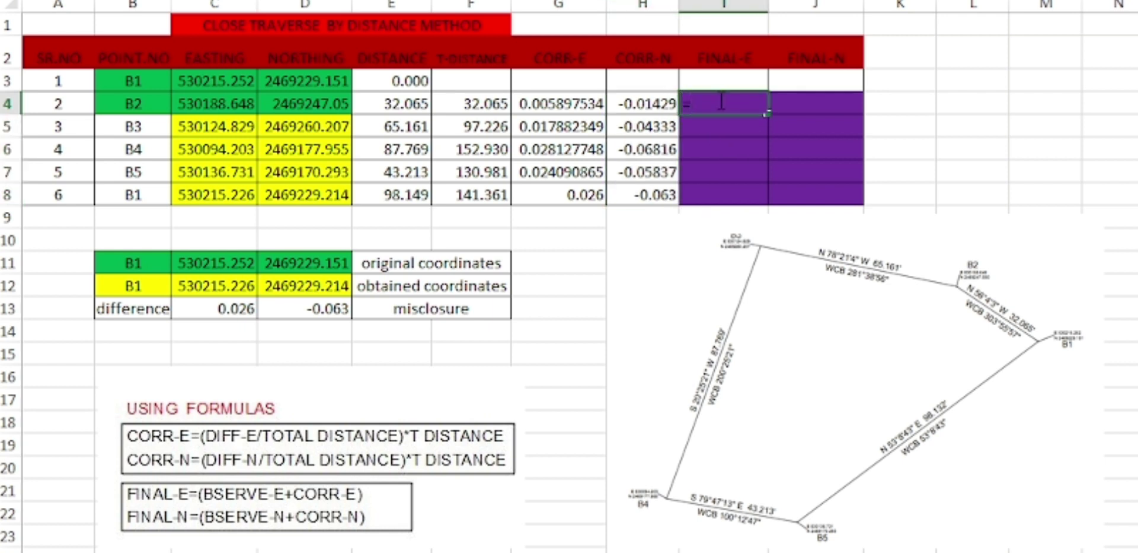
click(231, 103)
text(+)
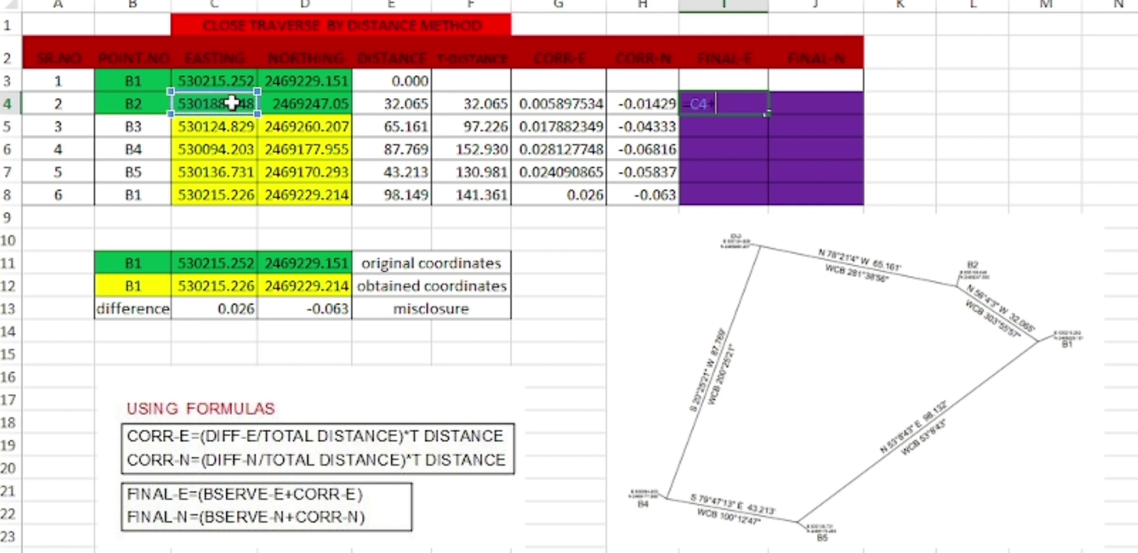
click(557, 104)
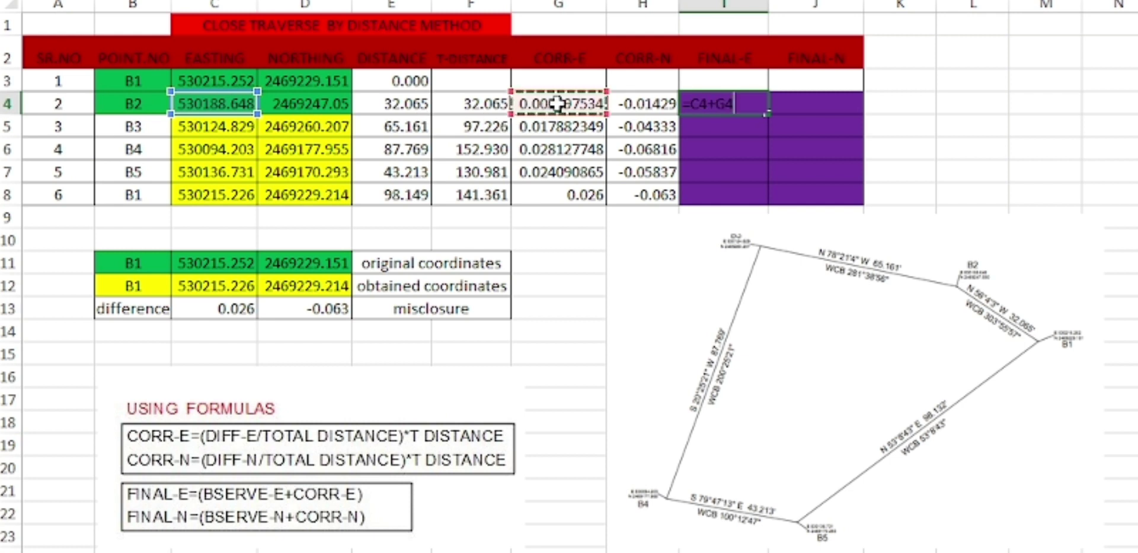
key(Return)
click(738, 104)
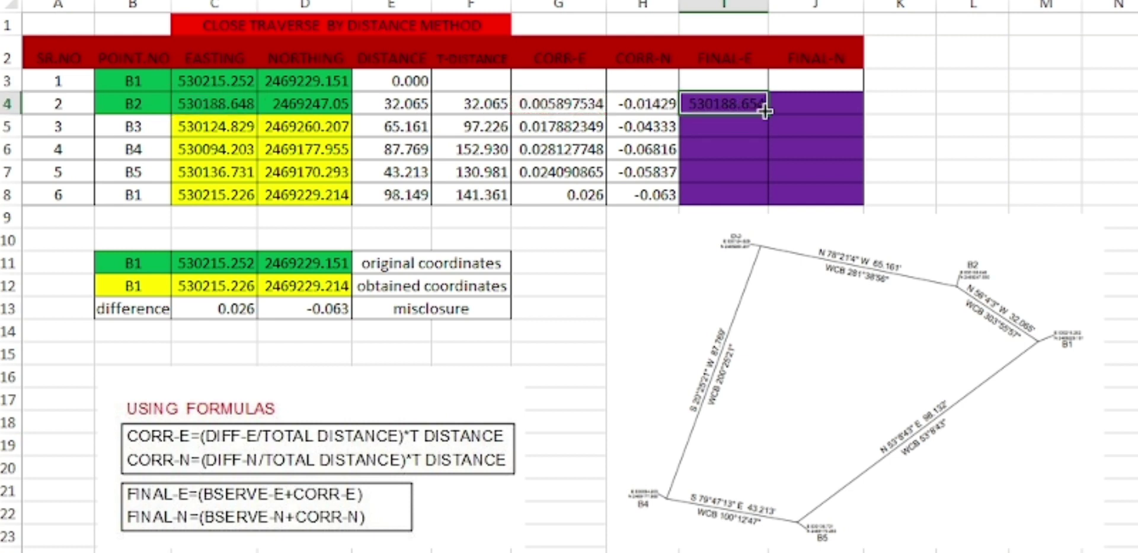
drag(768, 112, 768, 196)
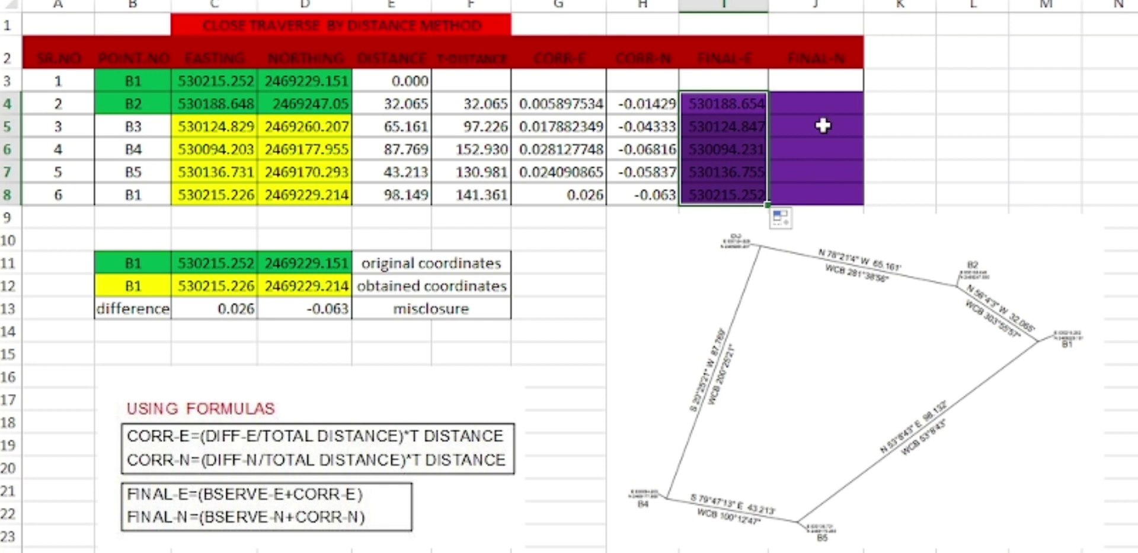
Calculate B2's FINAL-N in J4 with =D4+H4 and fill the formula down through J8
click(820, 102)
text(=)
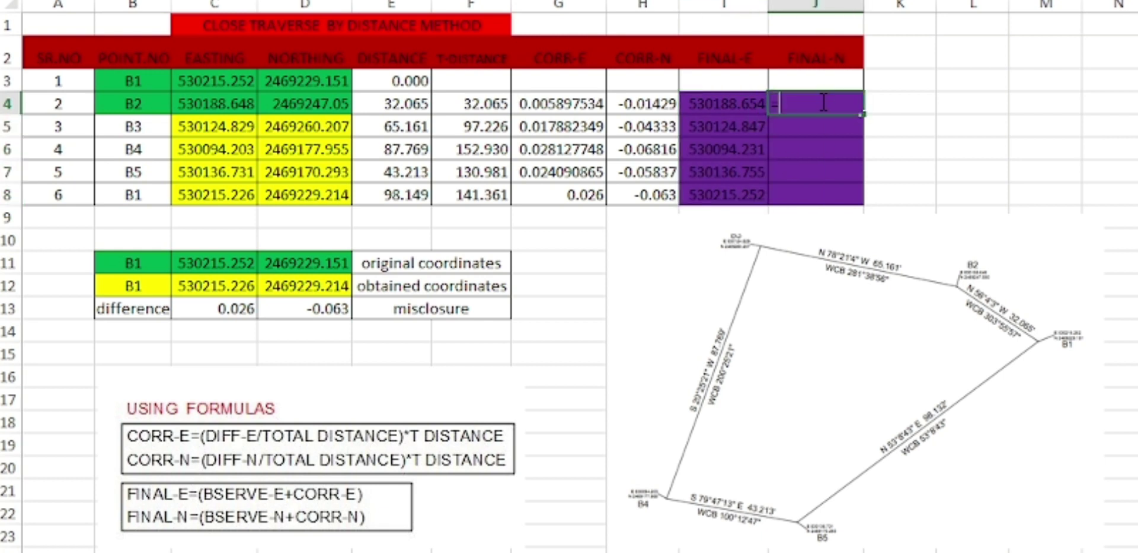
click(321, 102)
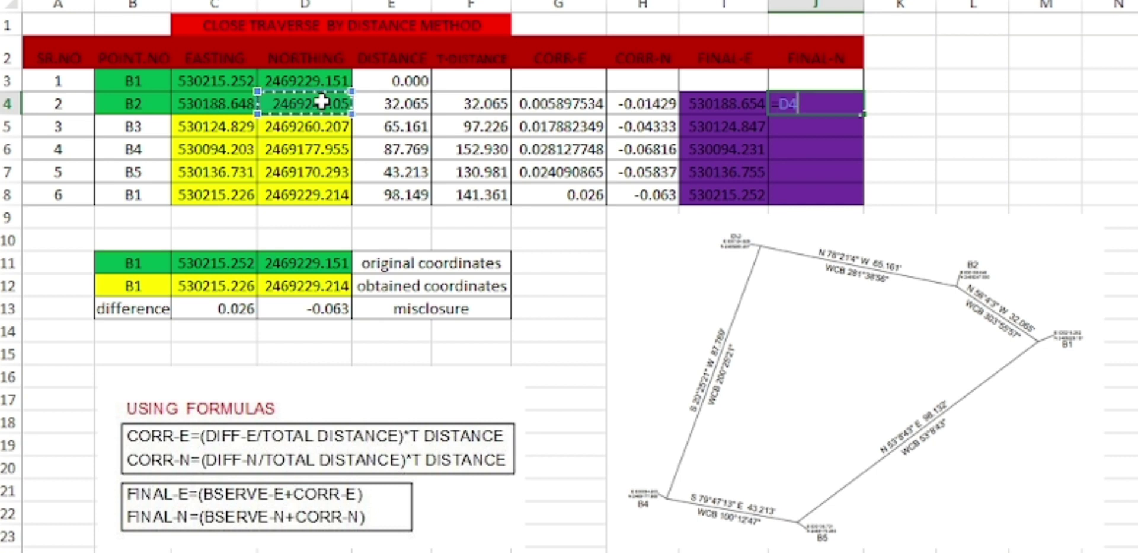
text(+)
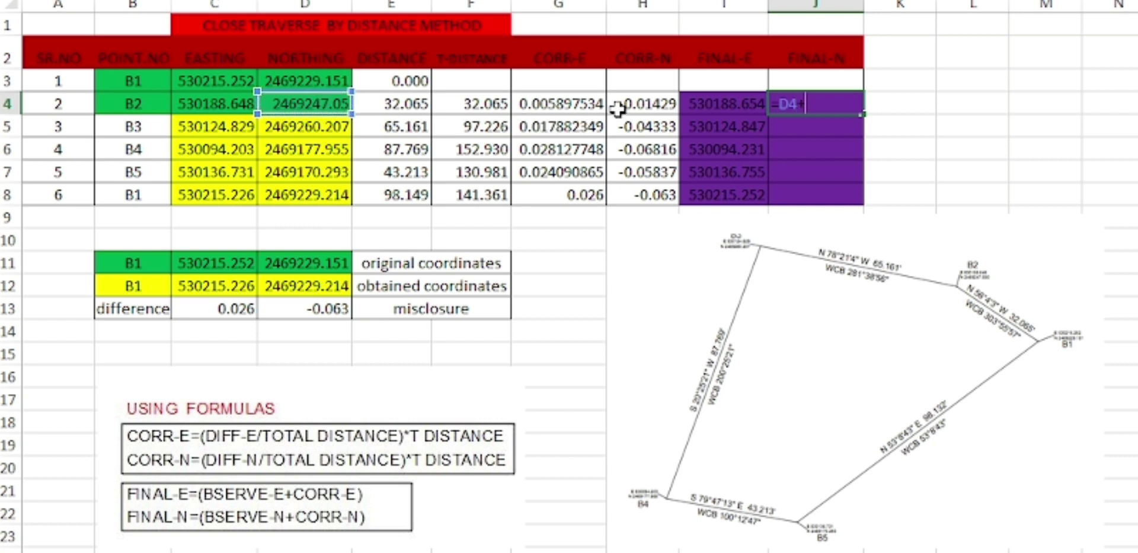
click(642, 105)
key(Return)
click(815, 101)
drag(861, 113, 870, 205)
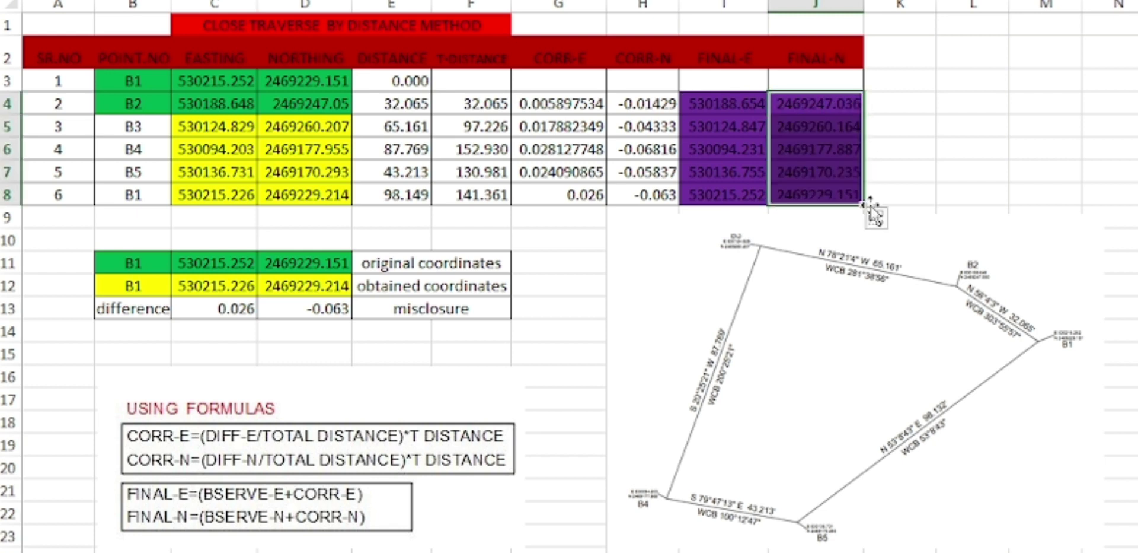